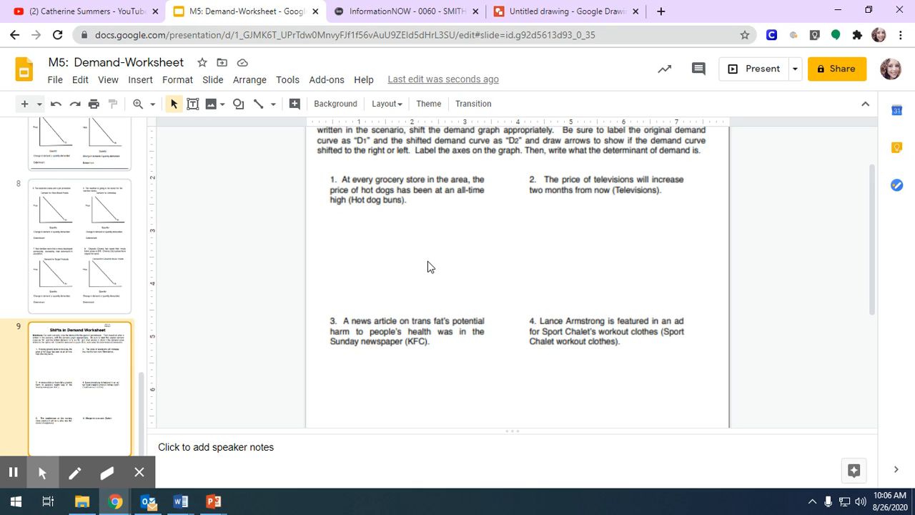
{"action": "left_click", "coordinate": [143, 84]}
{"action": "mouse_move", "coordinate": [164, 106]}
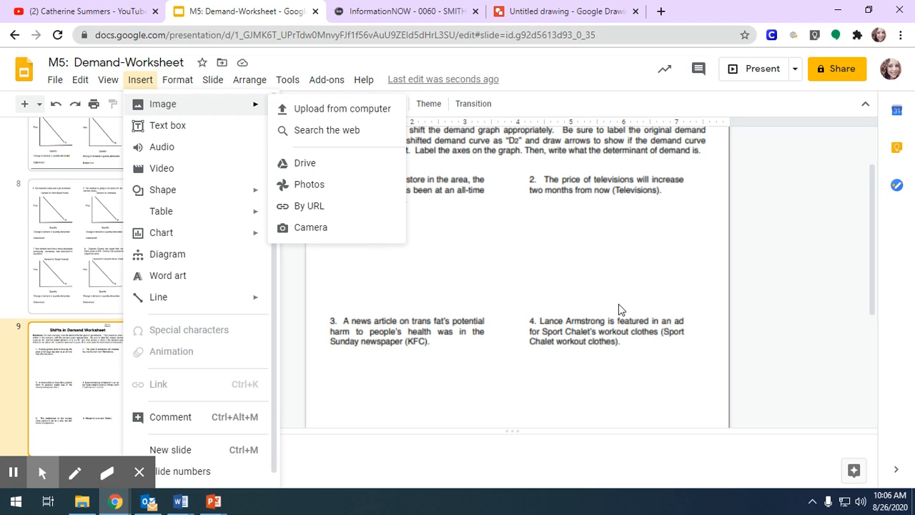
{"action": "left_click", "coordinate": [465, 389]}
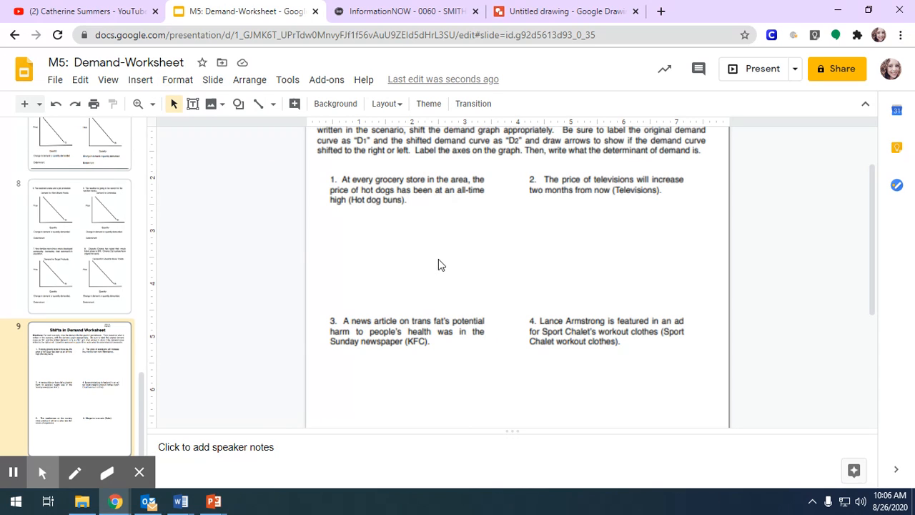
Switch to the untitled Google Drawings file and draw a vertical axis line about 6 inches tall on the canvas.
{"action": "left_click", "coordinate": [582, 14]}
{"action": "left_click", "coordinate": [84, 185]}
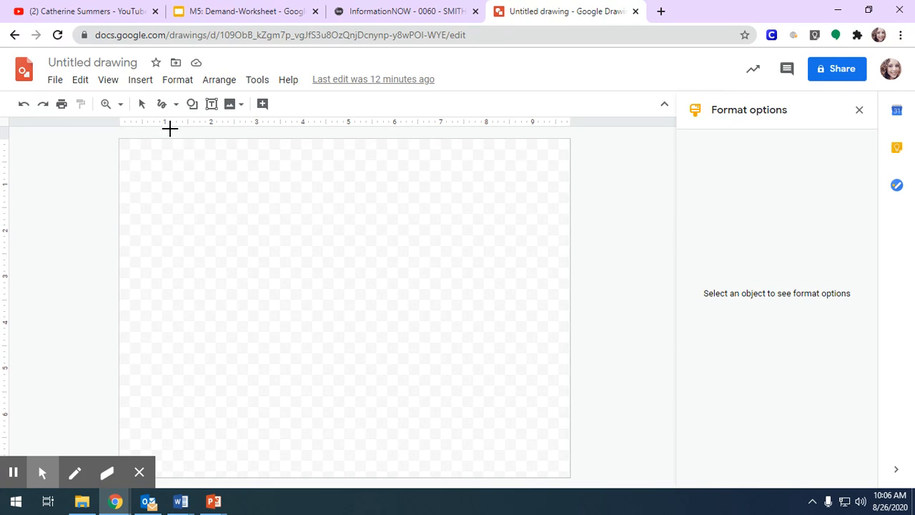
{"action": "left_click", "coordinate": [176, 104]}
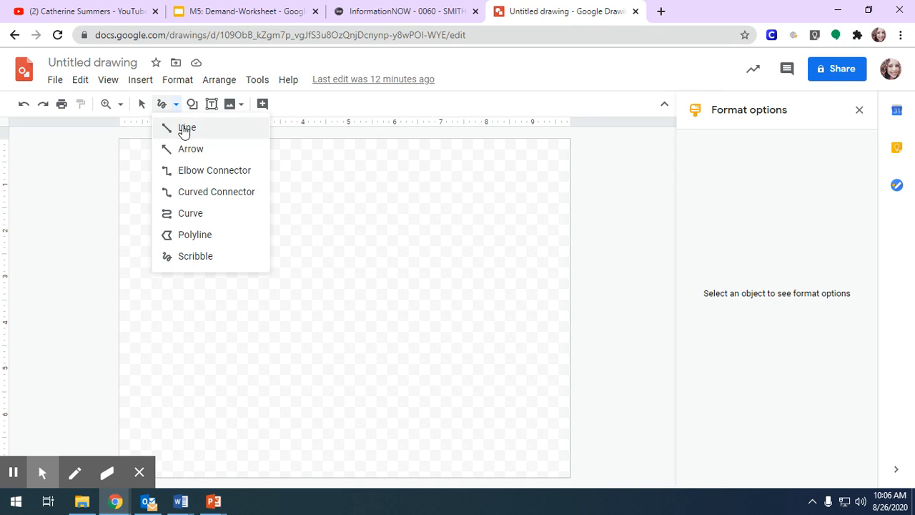
{"action": "left_click", "coordinate": [184, 127]}
{"action": "left_click_drag", "start_coordinate": [233, 164], "coordinate": [235, 445]}
{"action": "left_click", "coordinate": [177, 105]}
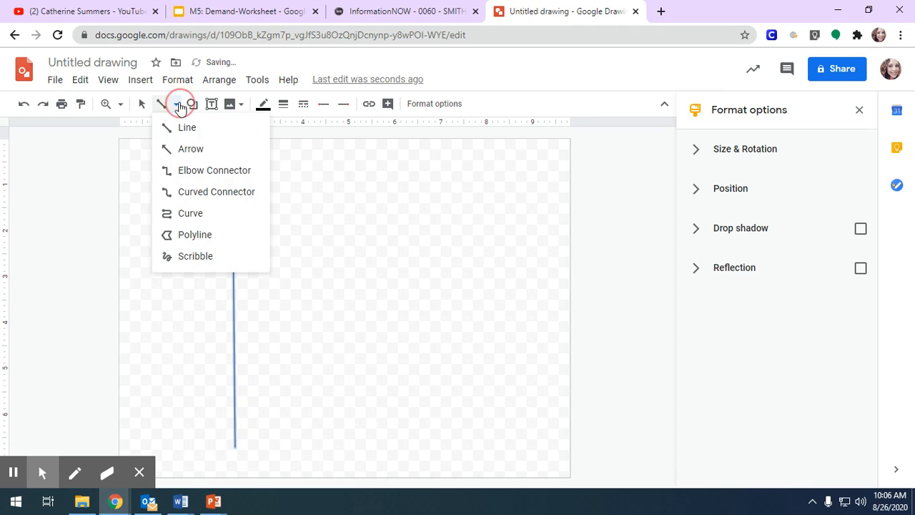
{"action": "left_click", "coordinate": [167, 128]}
{"action": "left_click_drag", "start_coordinate": [238, 449], "coordinate": [520, 451]}
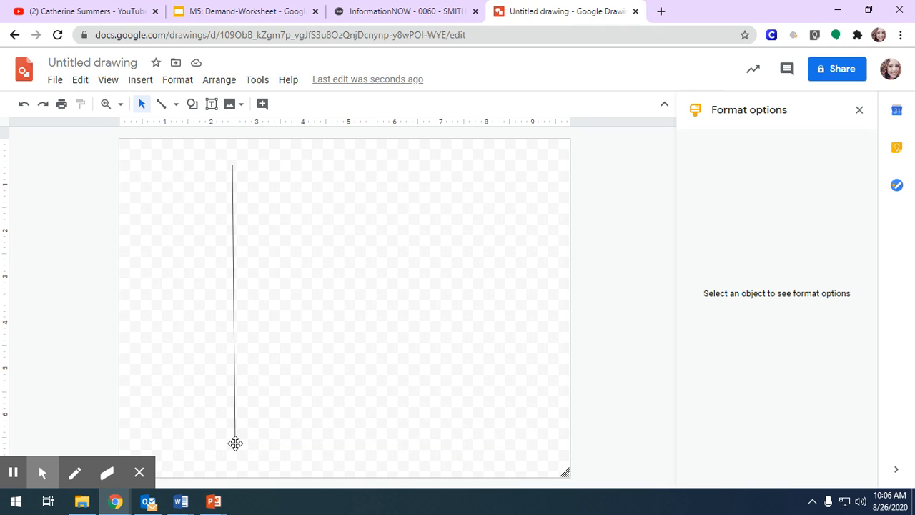
Straighten the vertical axis line and draw a horizontal axis about 5.5 inches long from its lower end.
{"action": "left_click", "coordinate": [236, 445]}
{"action": "mouse_move", "coordinate": [238, 458]}
{"action": "left_mouse_down"}
{"action": "mouse_move", "coordinate": [253, 451]}
{"action": "mouse_move", "coordinate": [233, 447]}
{"action": "left_mouse_up"}
{"action": "left_click", "coordinate": [175, 104]}
{"action": "left_click", "coordinate": [172, 127]}
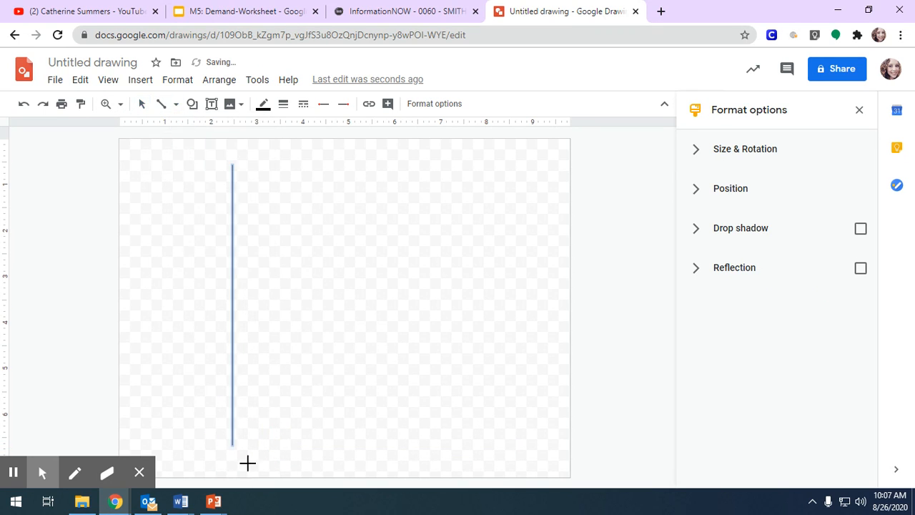
{"action": "left_click_drag", "start_coordinate": [231, 449], "coordinate": [484, 448]}
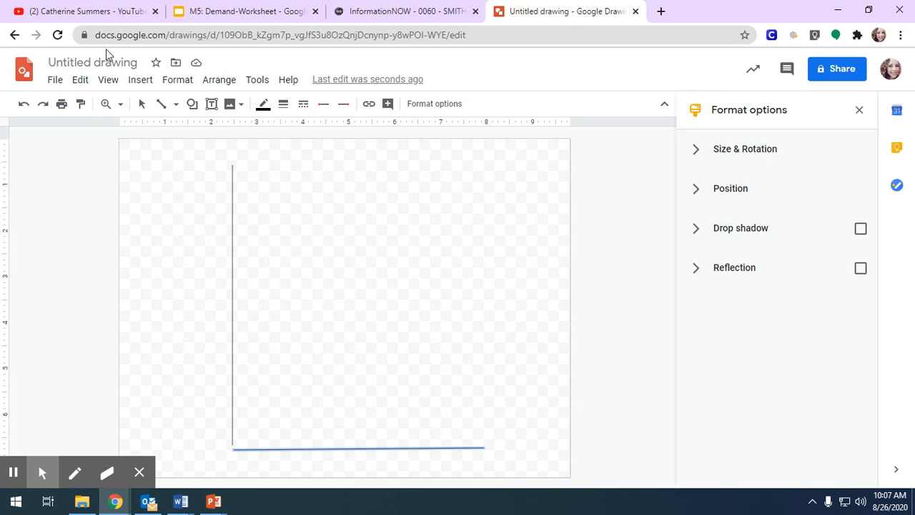
Draw a freehand downward-sloping demand curve between the two axes with the Scribble tool.
{"action": "left_click", "coordinate": [238, 13]}
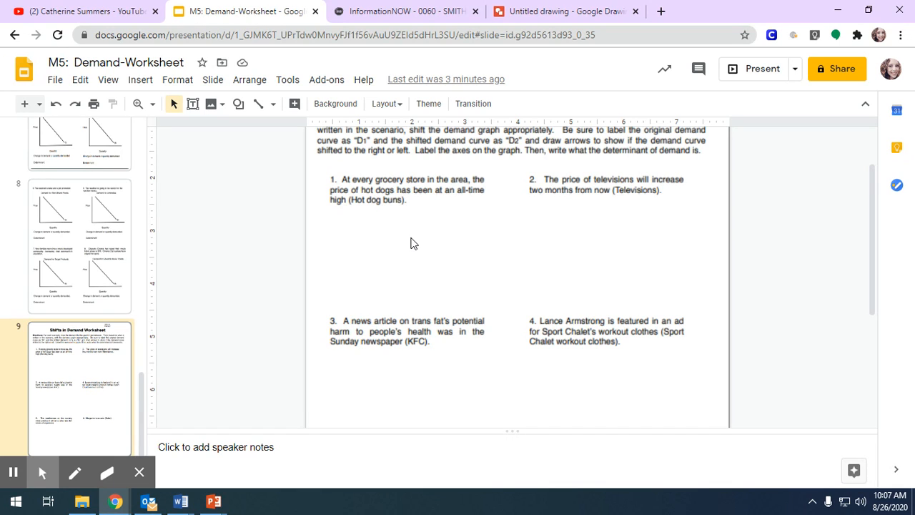
{"action": "left_click", "coordinate": [564, 13]}
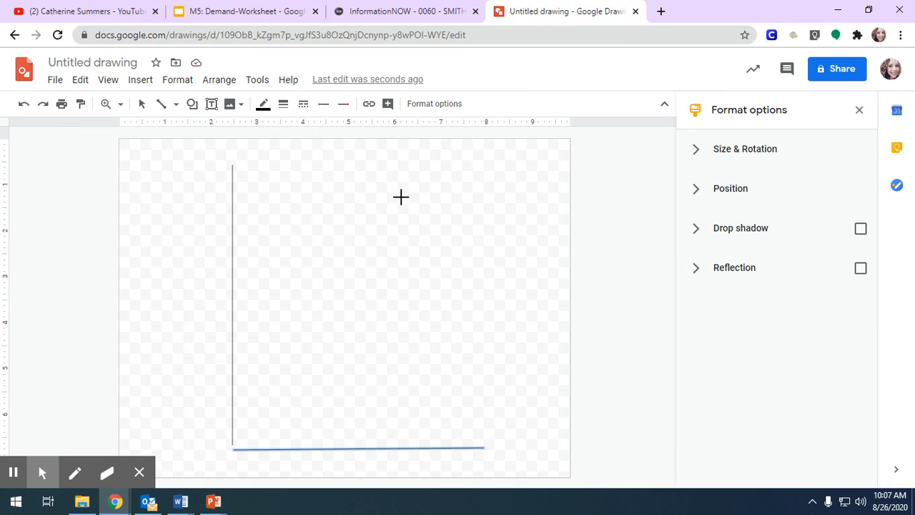
{"action": "left_click", "coordinate": [177, 106]}
{"action": "left_click", "coordinate": [197, 259]}
{"action": "mouse_move", "coordinate": [259, 173]}
{"action": "left_mouse_down"}
{"action": "mouse_move", "coordinate": [370, 310]}
{"action": "mouse_move", "coordinate": [469, 410]}
{"action": "left_mouse_up"}
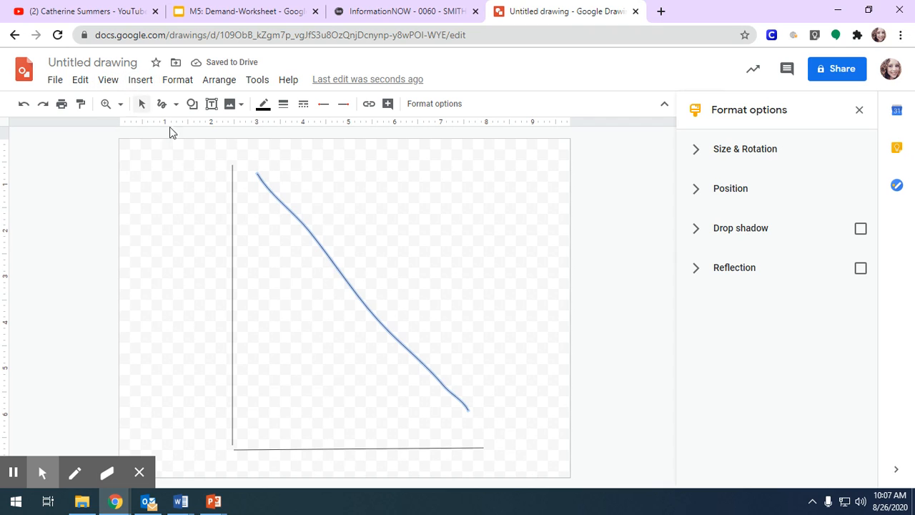
Add a small text box reading "P" beside the upper end of the vertical axis.
{"action": "left_click", "coordinate": [140, 80]}
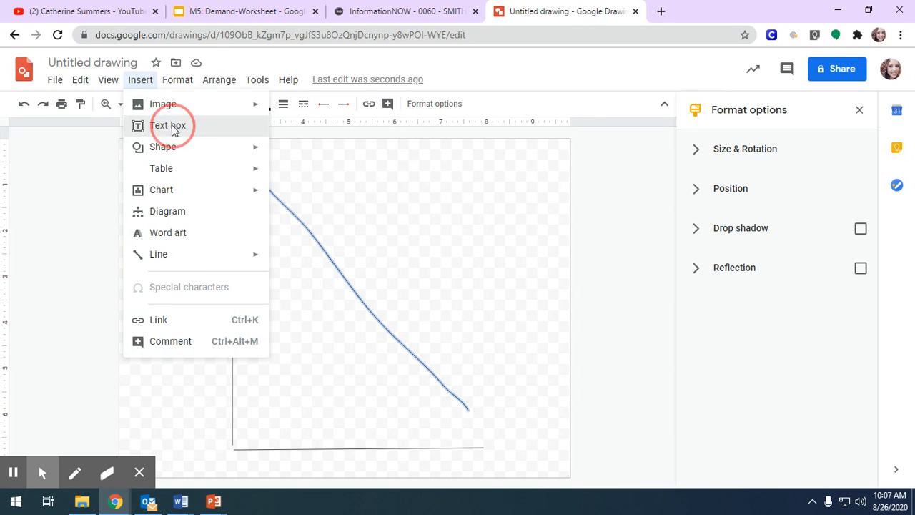
{"action": "left_click", "coordinate": [166, 125]}
{"action": "left_click_drag", "start_coordinate": [179, 163], "coordinate": [217, 182]}
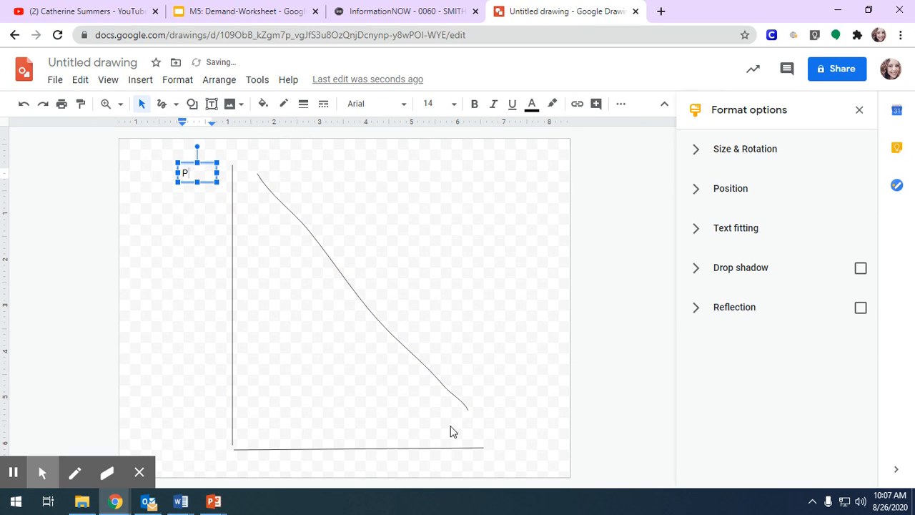
{"action": "left_click", "coordinate": [451, 431]}
Add a small text box reading "Q" at the outer end of the horizontal axis.
{"action": "left_click", "coordinate": [140, 80]}
{"action": "left_click", "coordinate": [159, 126]}
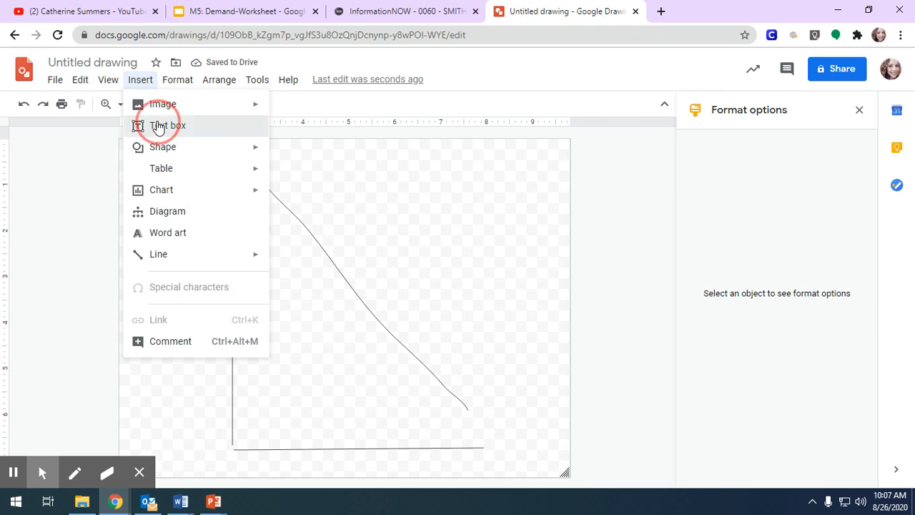
{"action": "left_click_drag", "start_coordinate": [489, 442], "coordinate": [533, 453]}
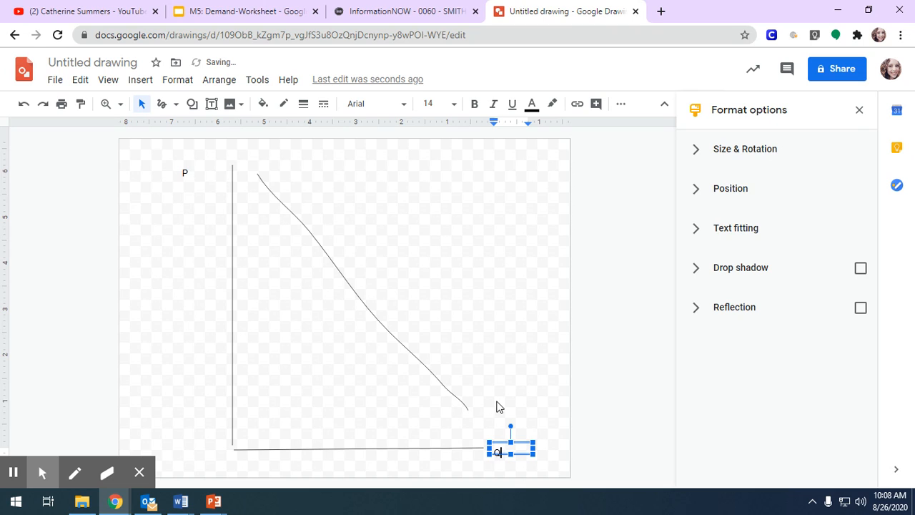
{"action": "left_click", "coordinate": [512, 451]}
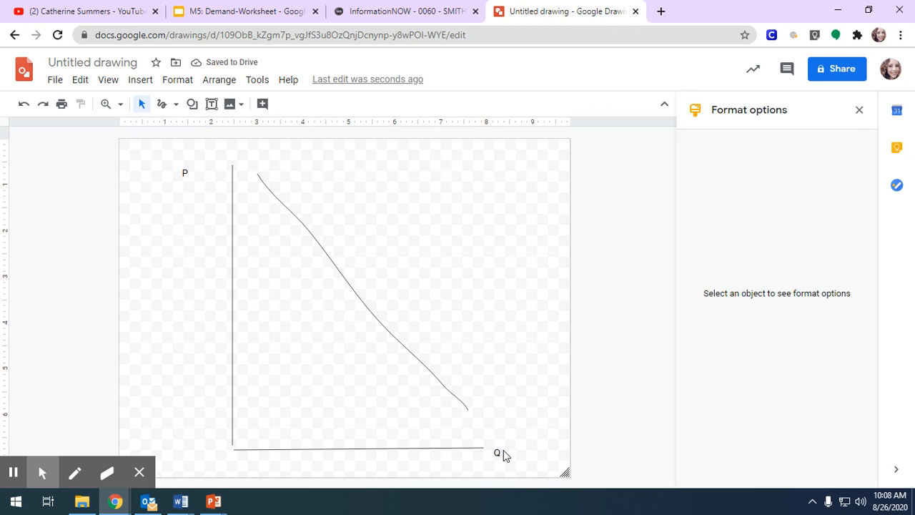
{"action": "left_click", "coordinate": [504, 450]}
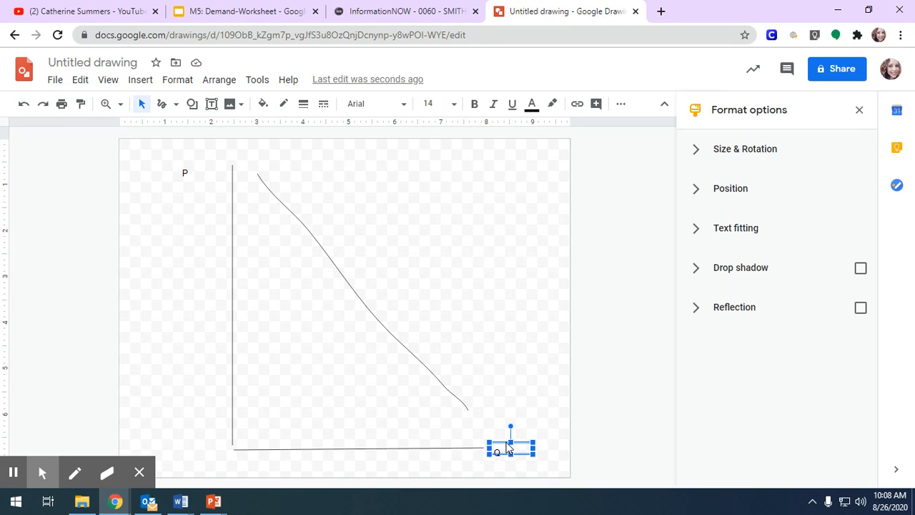
{"action": "left_click_drag", "start_coordinate": [507, 448], "coordinate": [497, 425]}
{"action": "left_click", "coordinate": [492, 426]}
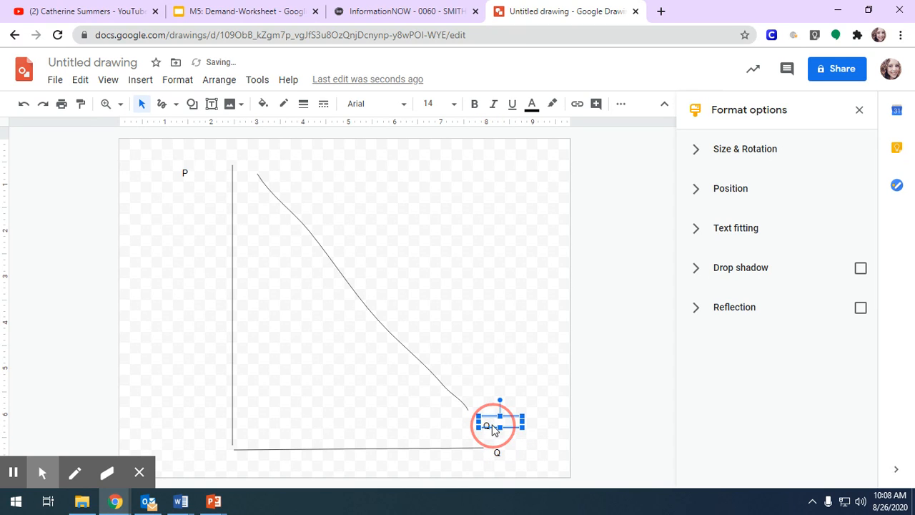
{"action": "key", "text": "Delete"}
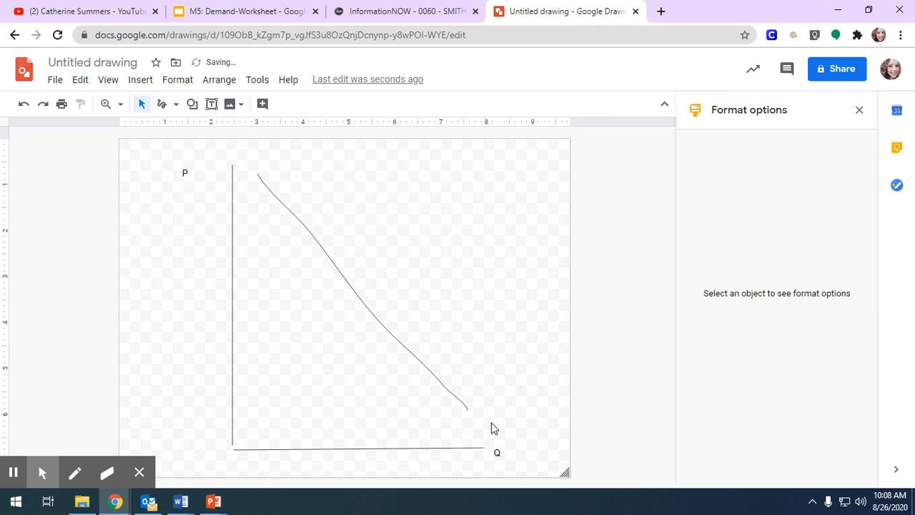
{"action": "left_click", "coordinate": [469, 399]}
{"action": "left_click", "coordinate": [486, 420]}
Label the demand curve with a text box reading "D1" at its lower end.
{"action": "left_click", "coordinate": [140, 81]}
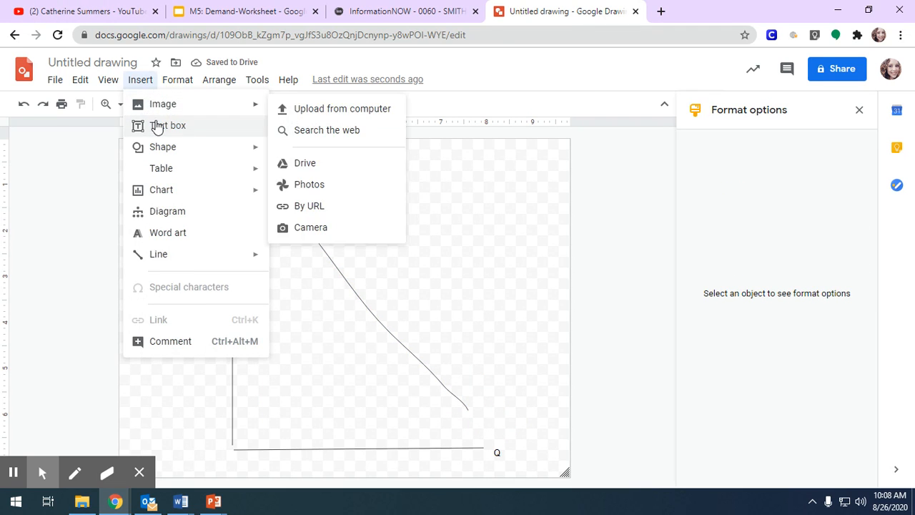
{"action": "left_click", "coordinate": [143, 125]}
{"action": "left_click_drag", "start_coordinate": [475, 407], "coordinate": [519, 429]}
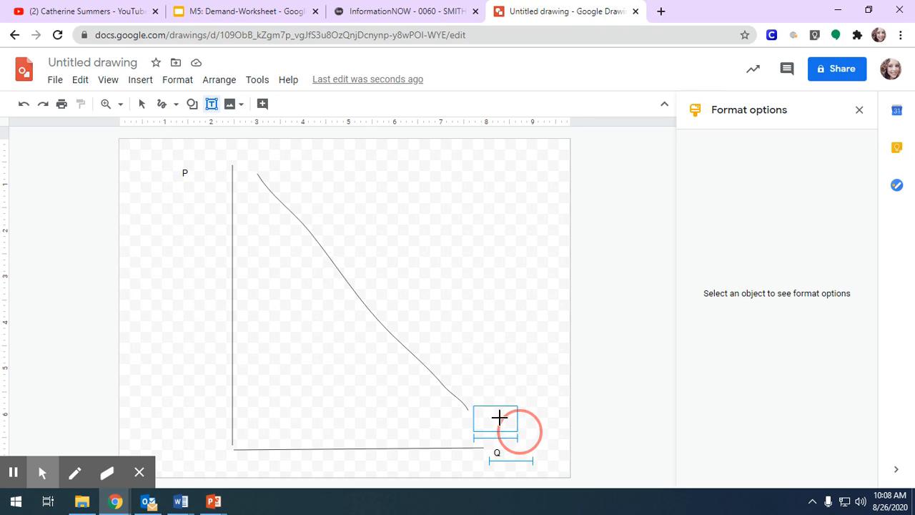
{"action": "type", "text": "D1"}
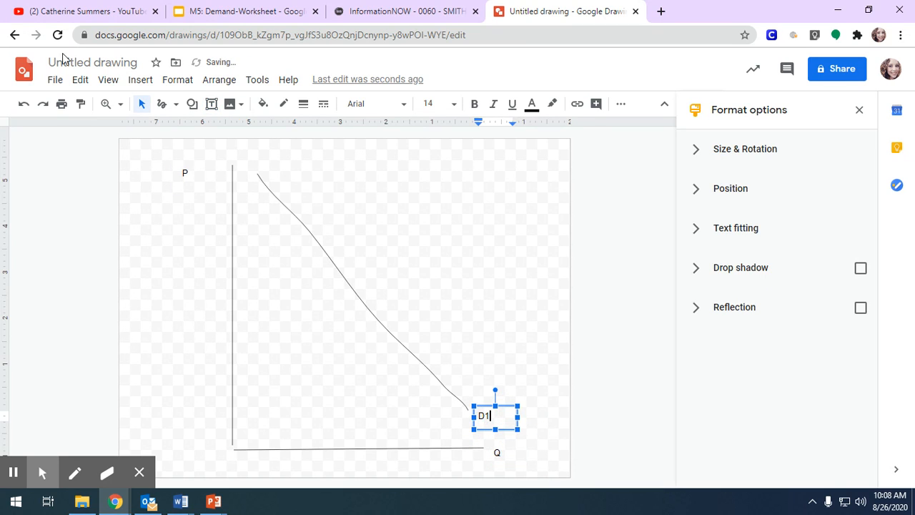
{"action": "left_click", "coordinate": [179, 229]}
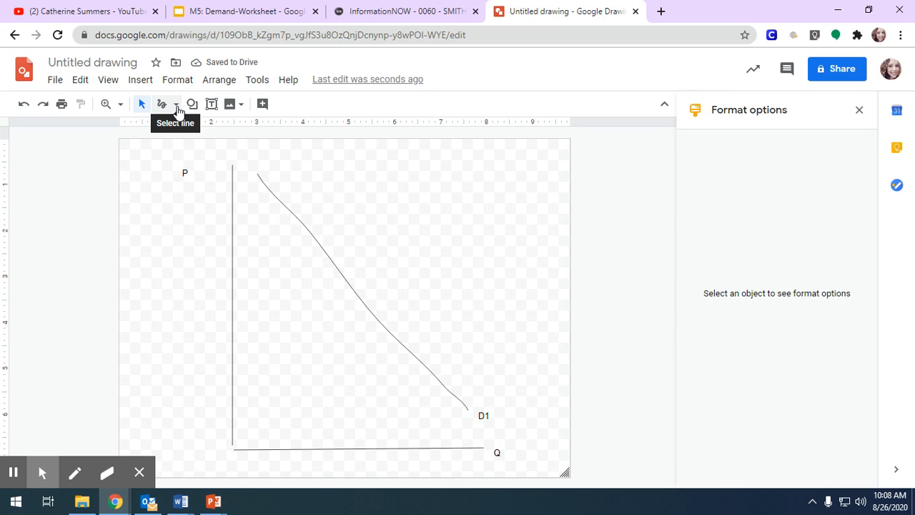
Draw a second freehand demand curve with Scribble, shifted to the left of D1.
{"action": "left_click", "coordinate": [176, 106]}
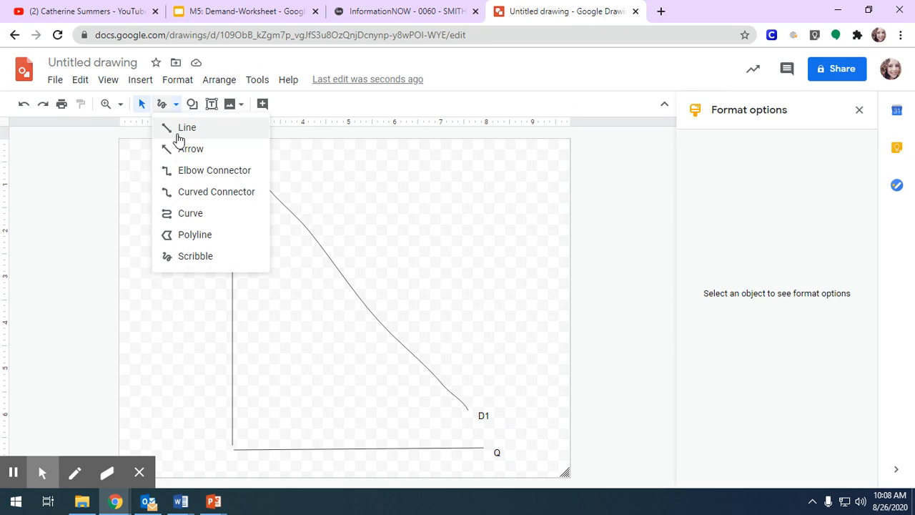
{"action": "left_click", "coordinate": [195, 257]}
{"action": "mouse_move", "coordinate": [237, 199]}
{"action": "left_mouse_down"}
{"action": "mouse_move", "coordinate": [310, 324]}
{"action": "mouse_move", "coordinate": [420, 432]}
{"action": "left_mouse_up"}
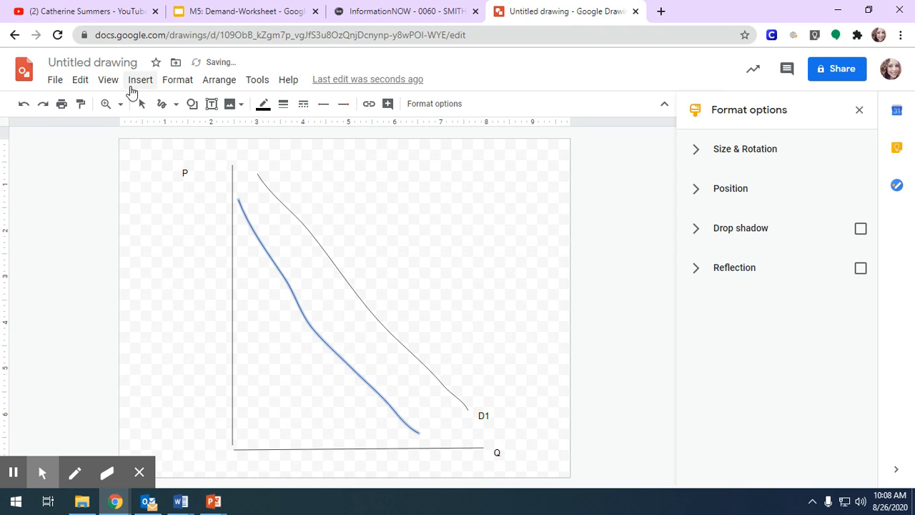
Label the shifted demand curve with a text box reading "D2" at its lower end.
{"action": "left_click", "coordinate": [138, 80]}
{"action": "left_click", "coordinate": [159, 131]}
{"action": "left_click_drag", "start_coordinate": [429, 427], "coordinate": [461, 439]}
{"action": "type", "text": "D"}
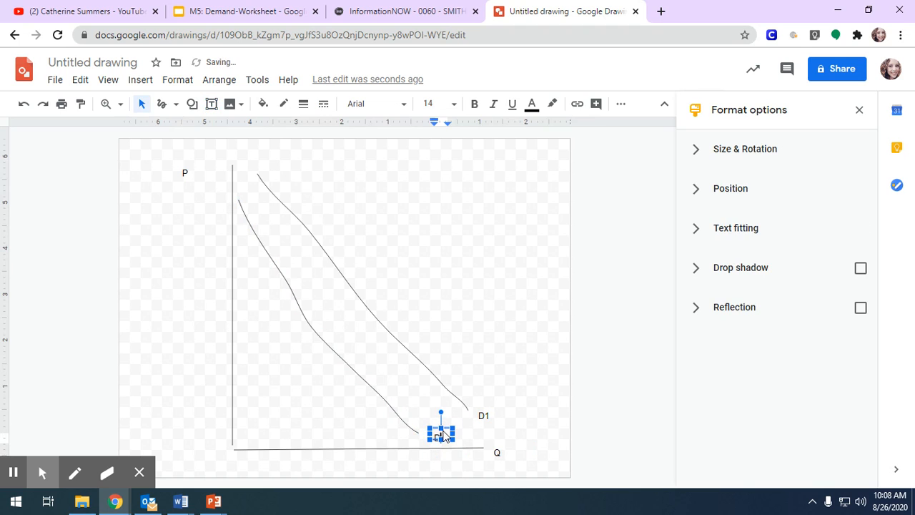
{"action": "type", "text": "2"}
{"action": "left_click", "coordinate": [150, 276]}
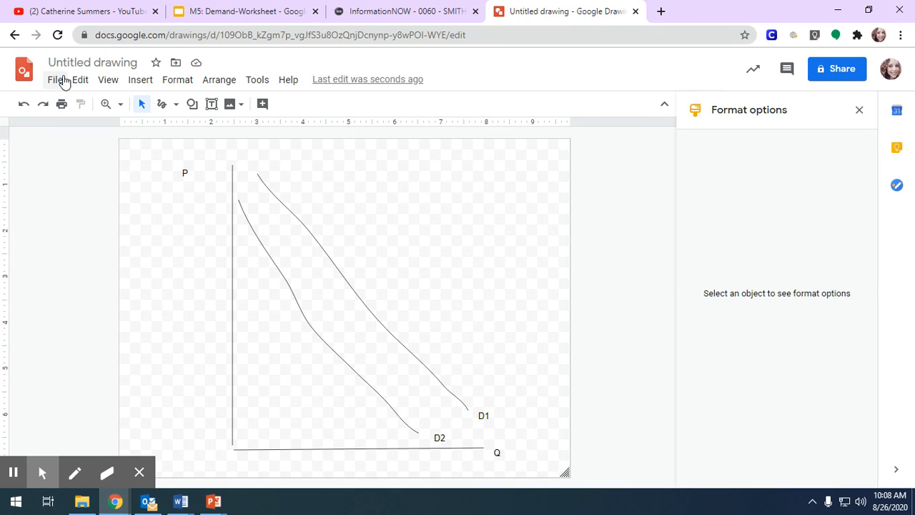
Publish the drawing to the web at Medium (942x707) image size and copy its published link.
{"action": "left_click", "coordinate": [212, 12]}
{"action": "left_click", "coordinate": [562, 12]}
{"action": "left_click", "coordinate": [55, 79]}
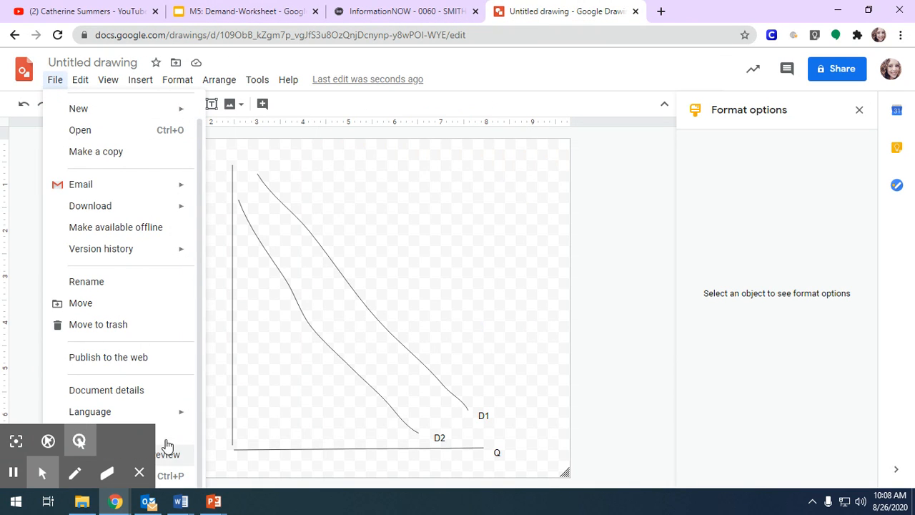
{"action": "left_click", "coordinate": [133, 357]}
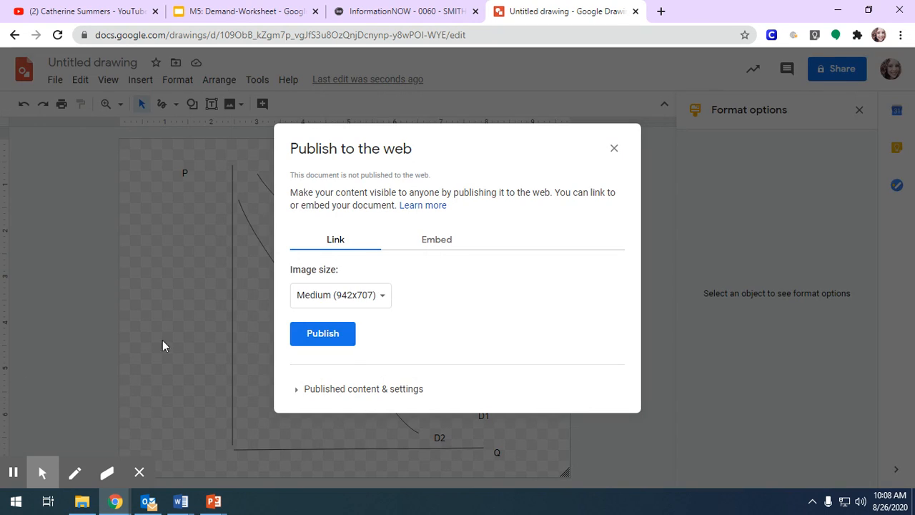
{"action": "left_click", "coordinate": [312, 340]}
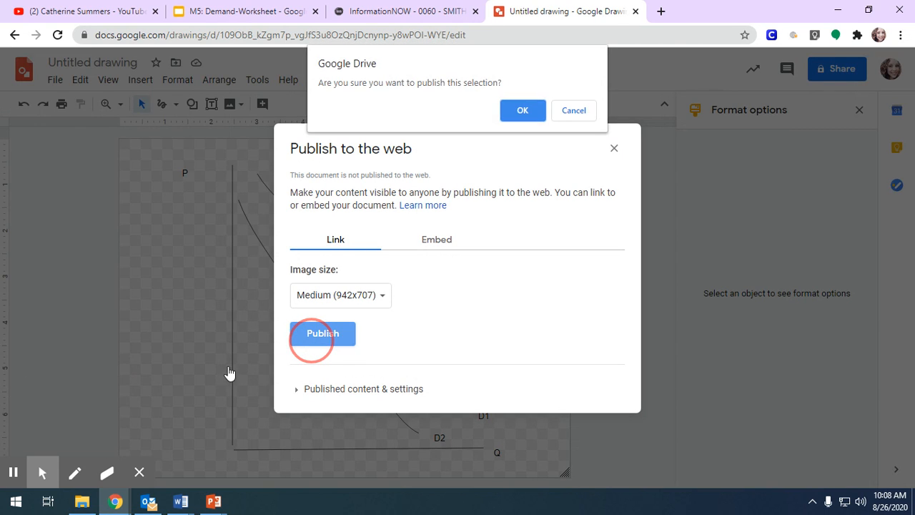
{"action": "left_click", "coordinate": [521, 112]}
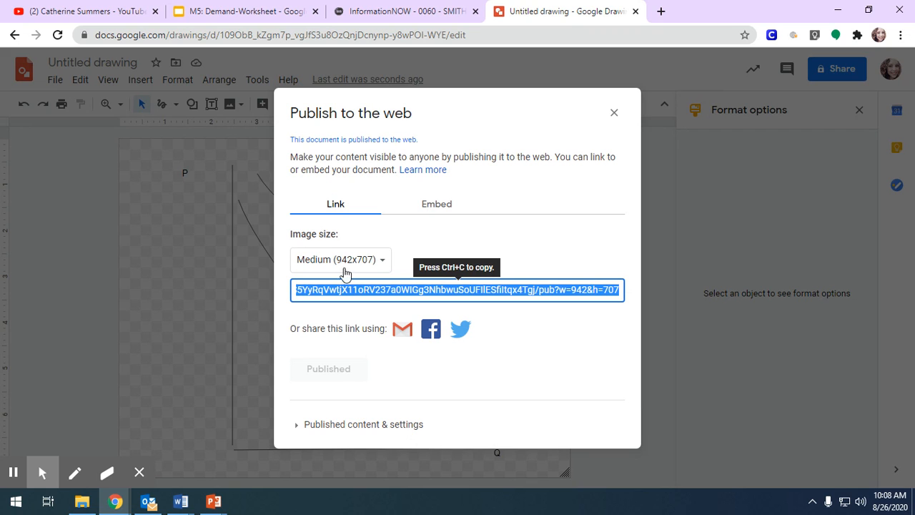
{"action": "key", "text": "ctrl+c"}
Switch to the M5: Demand-Worksheet presentation and insert the published graph on slide 9 as an image by URL.
{"action": "left_click", "coordinate": [230, 17]}
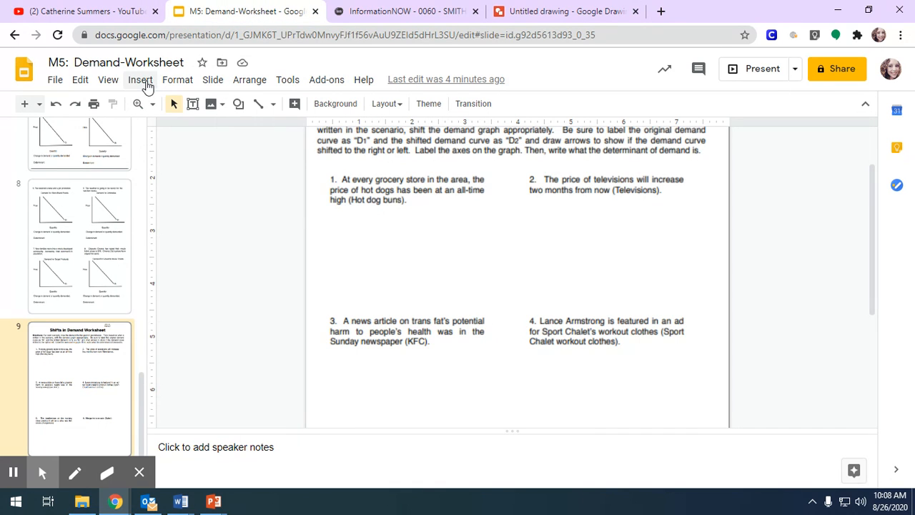
{"action": "left_click", "coordinate": [140, 80]}
{"action": "mouse_move", "coordinate": [173, 115]}
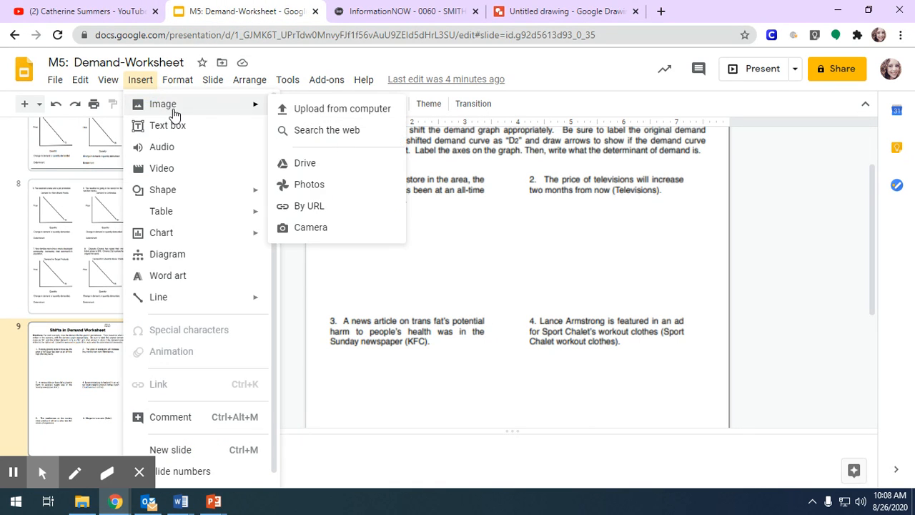
{"action": "left_click", "coordinate": [312, 206]}
{"action": "key", "text": "ctrl+v"}
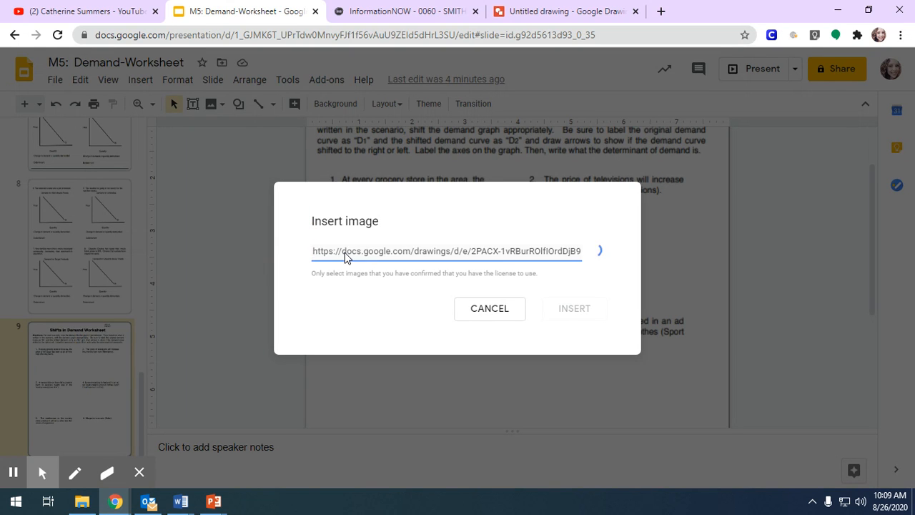
{"action": "left_click", "coordinate": [573, 394]}
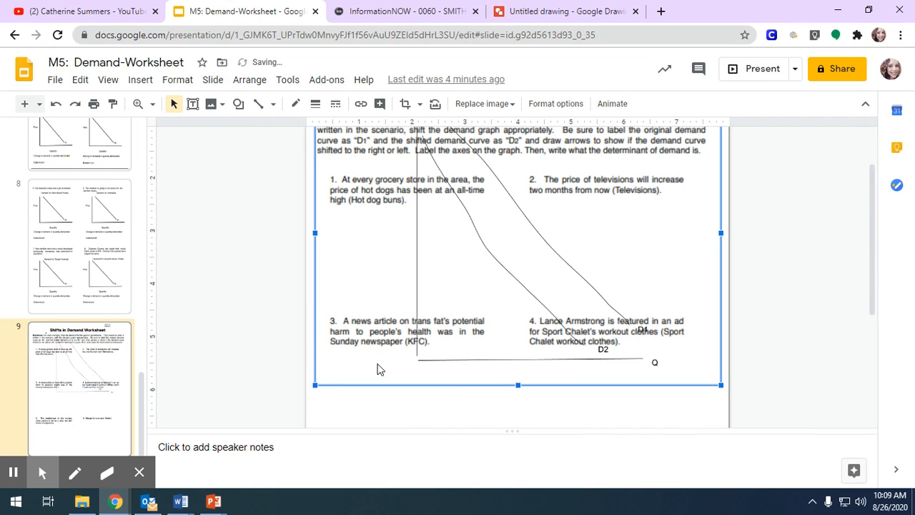
Shrink the inserted graph image and fit it in the blank space between scenarios 1 and 3.
{"action": "left_click_drag", "start_coordinate": [314, 147], "coordinate": [530, 308]}
{"action": "left_click_drag", "start_coordinate": [372, 301], "coordinate": [358, 300]}
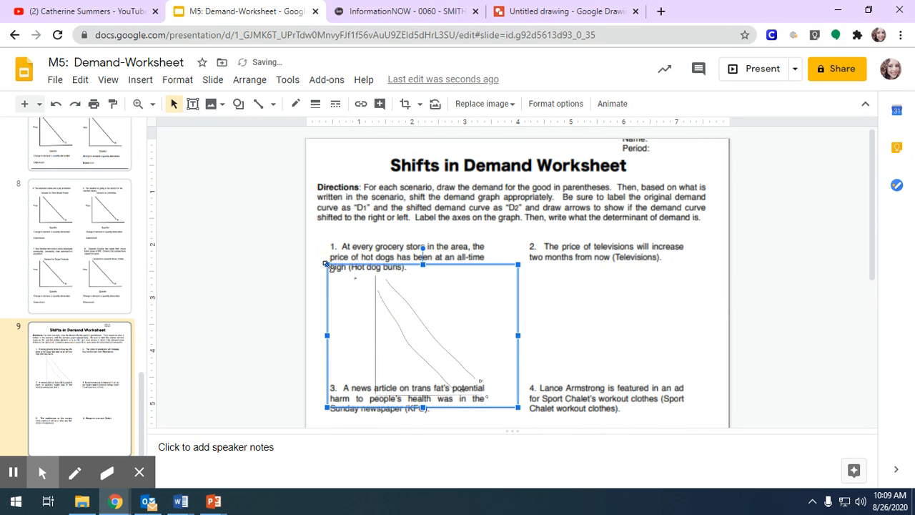
{"action": "left_click_drag", "start_coordinate": [329, 268], "coordinate": [362, 287]}
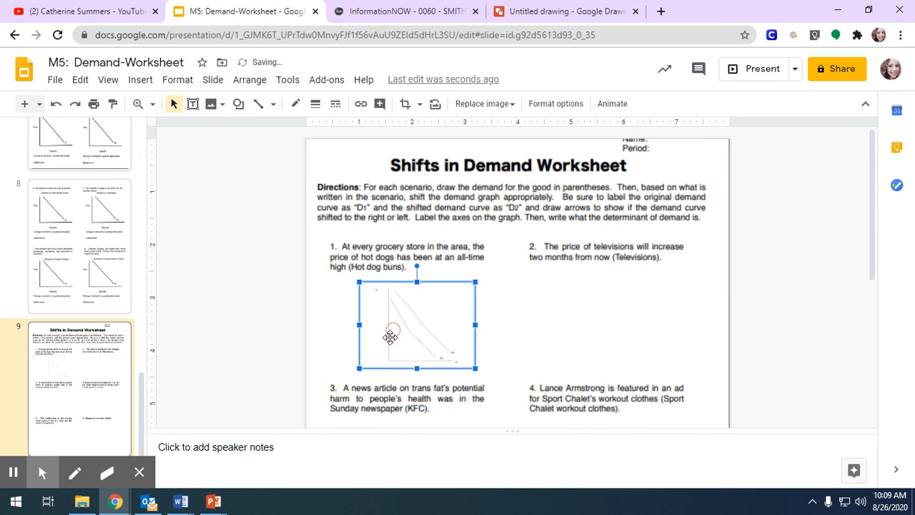
{"action": "left_click_drag", "start_coordinate": [360, 366], "coordinate": [350, 373]}
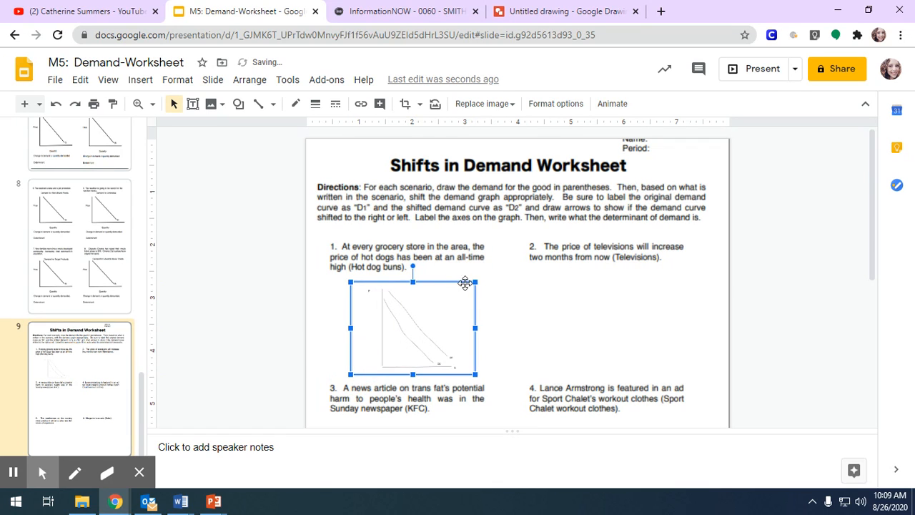
{"action": "left_click_drag", "start_coordinate": [475, 282], "coordinate": [492, 269]}
{"action": "left_click_drag", "start_coordinate": [353, 370], "coordinate": [351, 371]}
{"action": "left_click_drag", "start_coordinate": [406, 317], "coordinate": [396, 319]}
{"action": "left_click", "coordinate": [596, 322]}
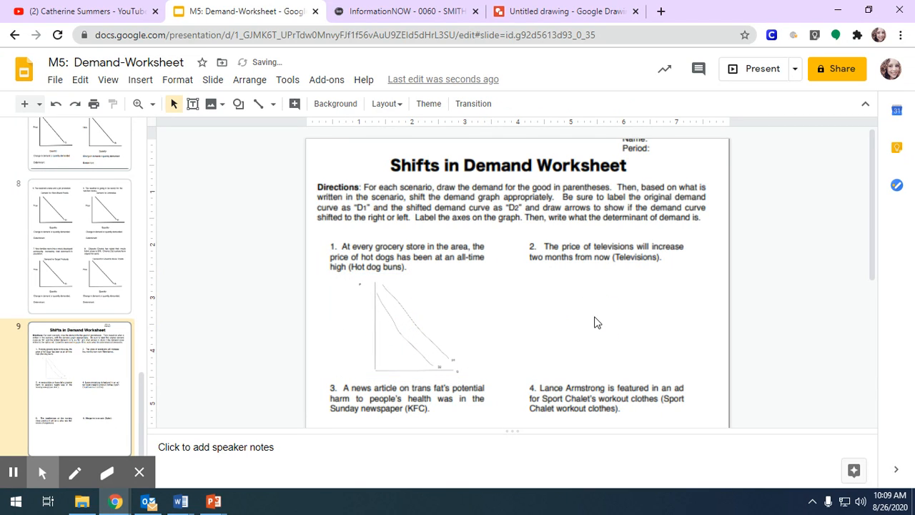